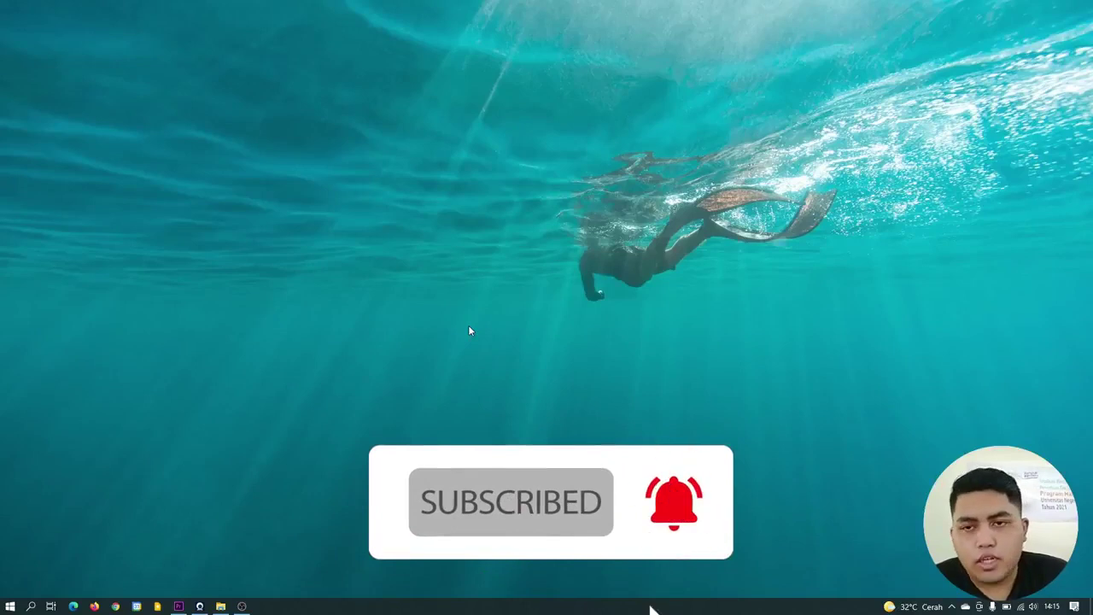
# Switch from the desktop to the empty Untitled Premiere Pro project window
pyautogui.click(181, 606)
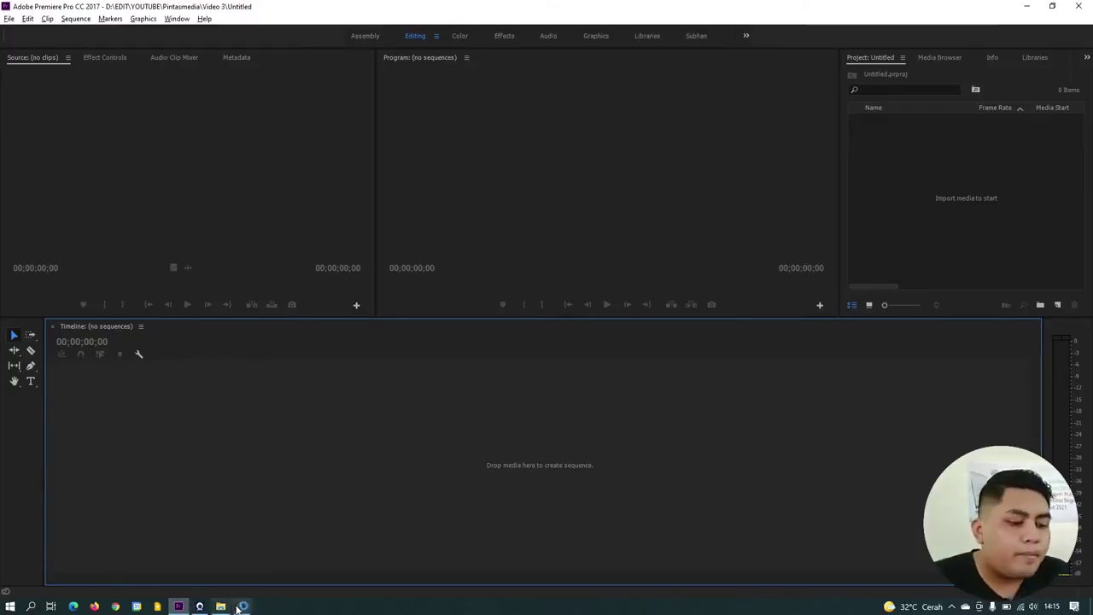
pyautogui.click(224, 607)
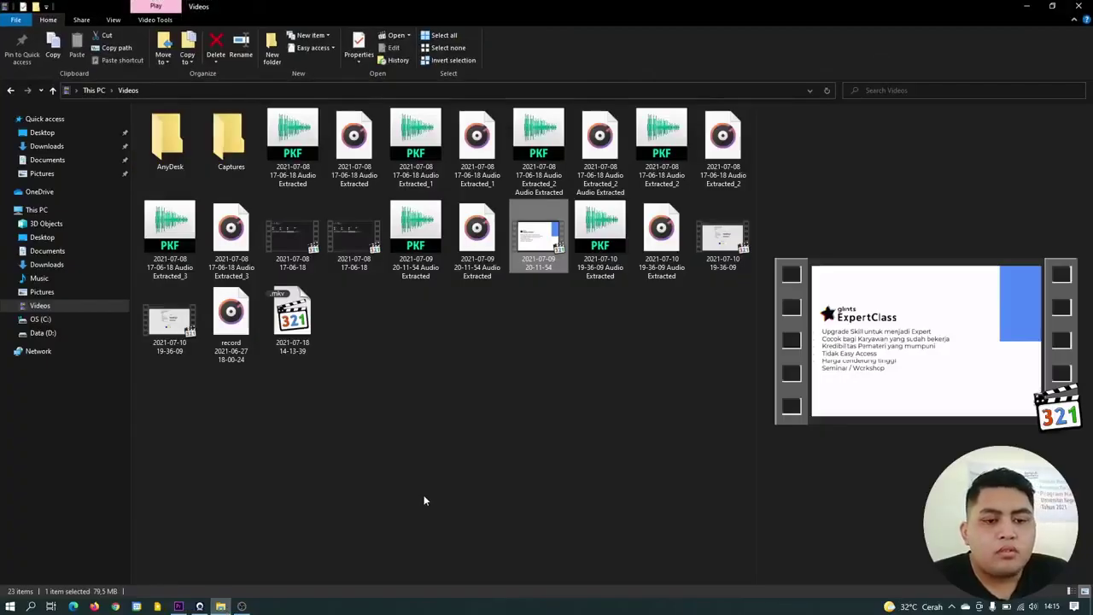
pyautogui.rightClick(533, 261)
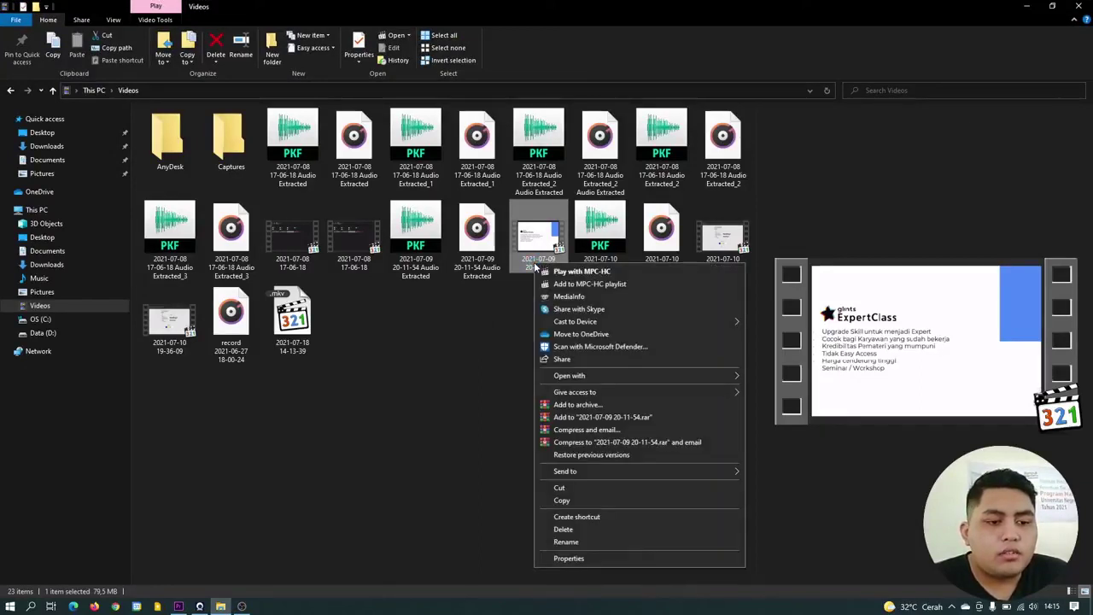
pyautogui.click(579, 558)
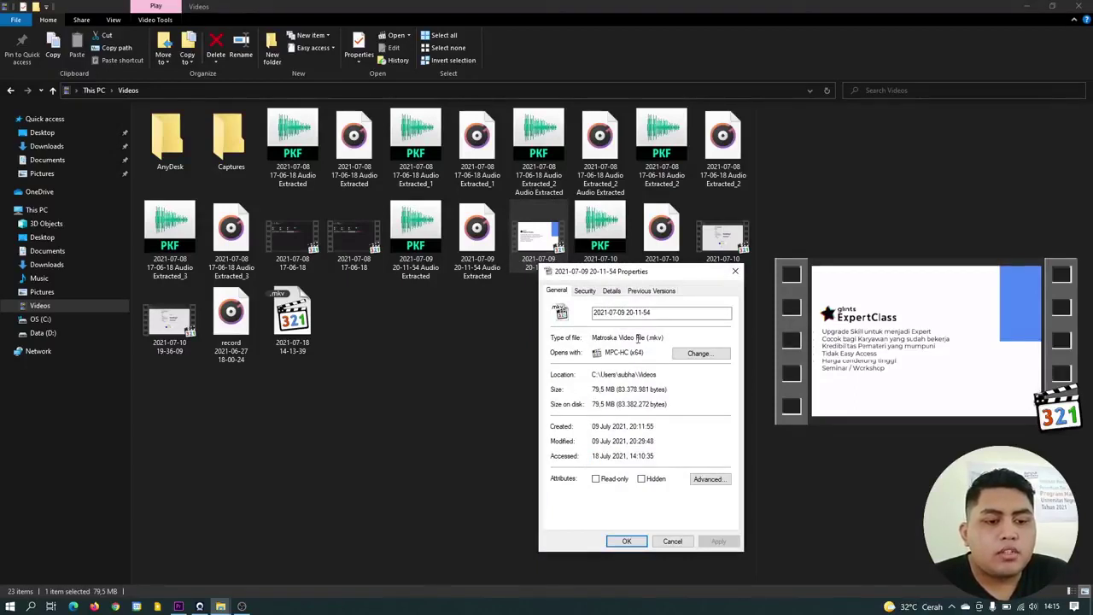
pyautogui.moveTo(666, 338); pyautogui.dragTo(648, 340)
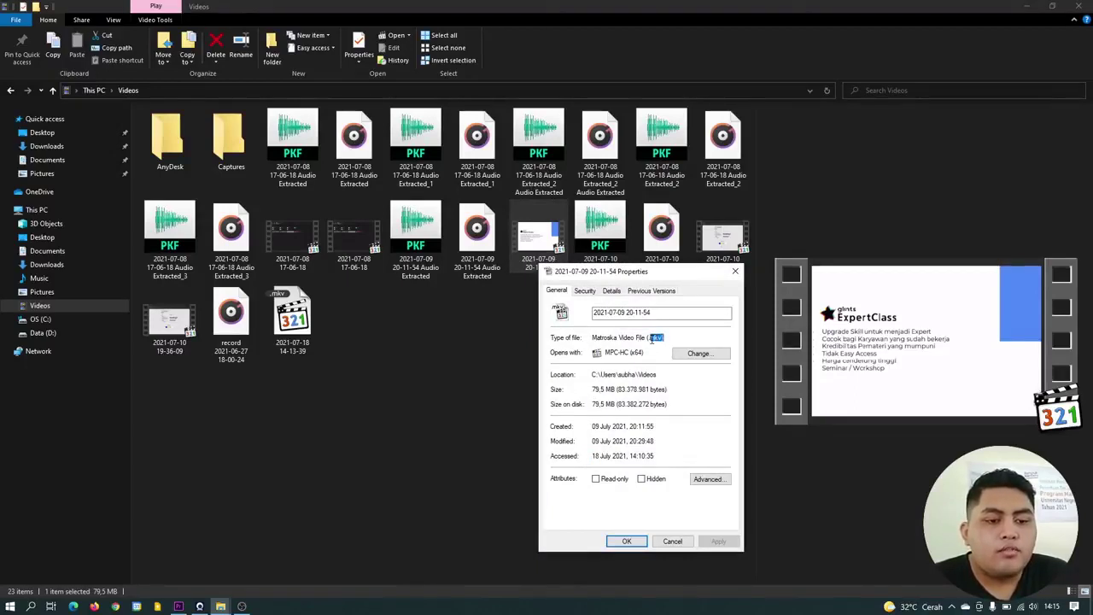
pyautogui.click(735, 272)
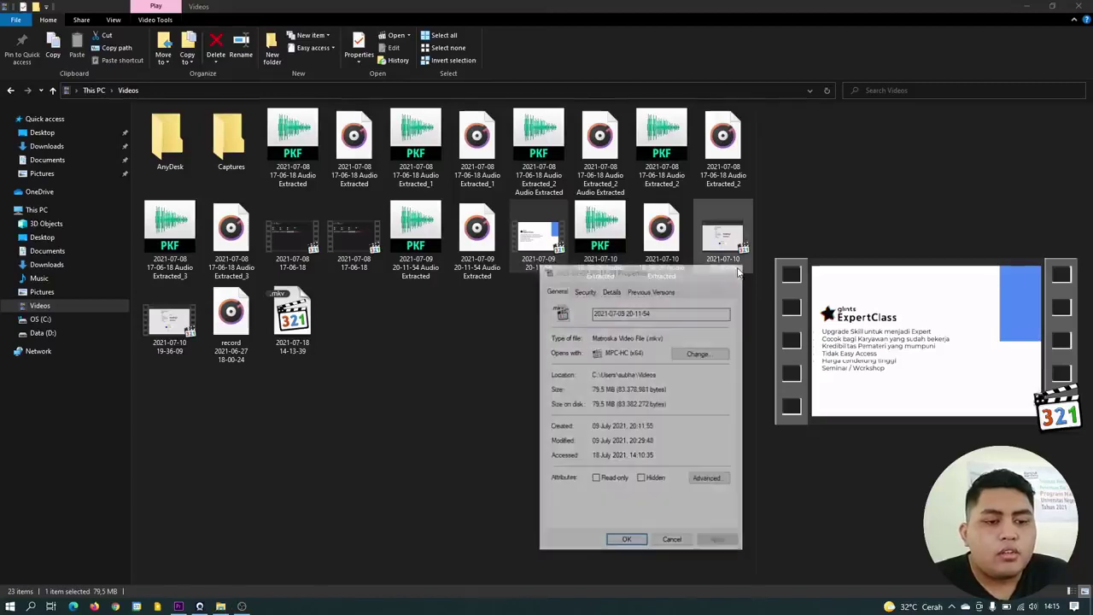
pyautogui.moveTo(560, 248); pyautogui.dragTo(182, 600)
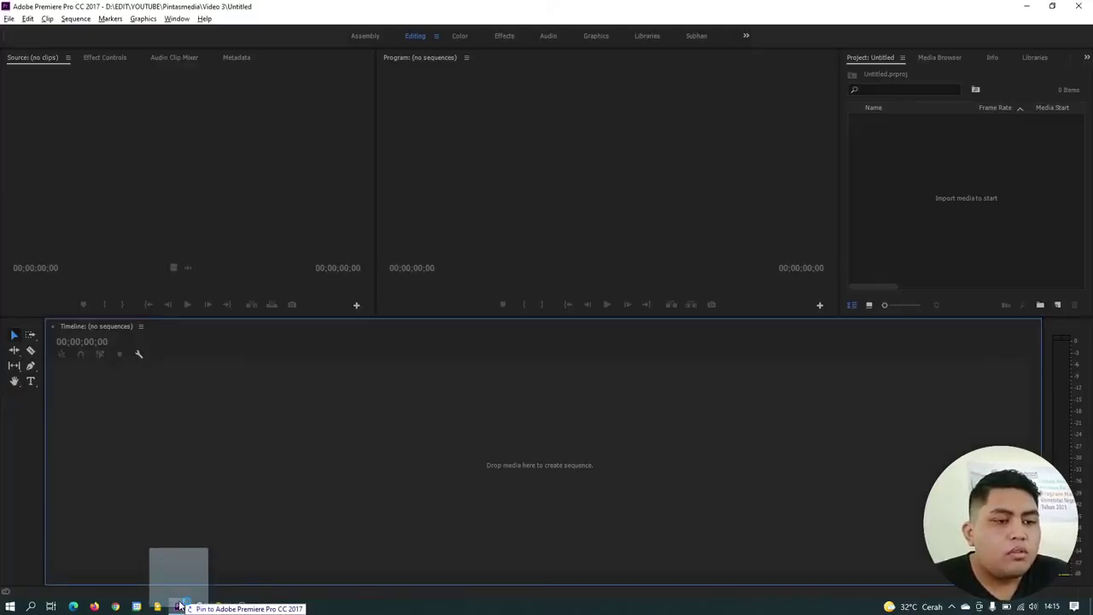
pyautogui.moveTo(182, 600); pyautogui.dragTo(957, 209)
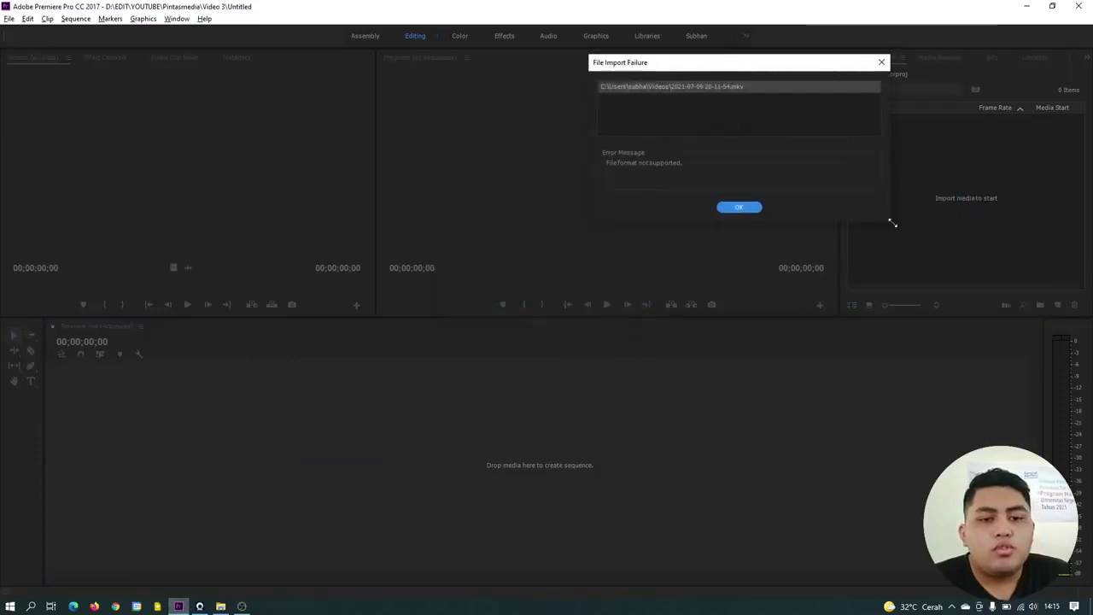
pyautogui.moveTo(890, 222); pyautogui.dragTo(969, 290)
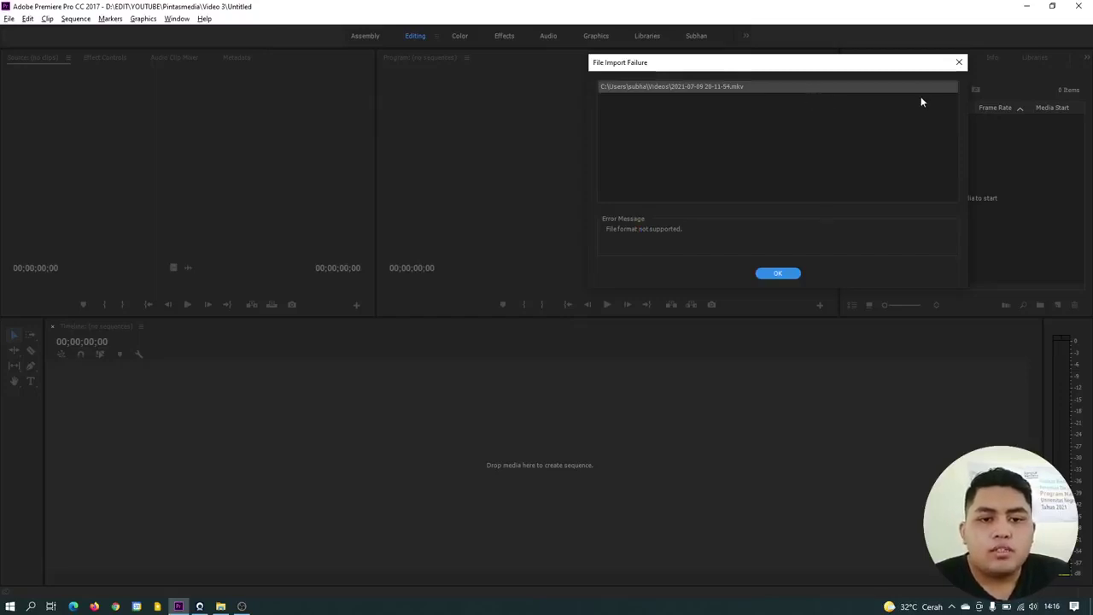
pyautogui.click(959, 63)
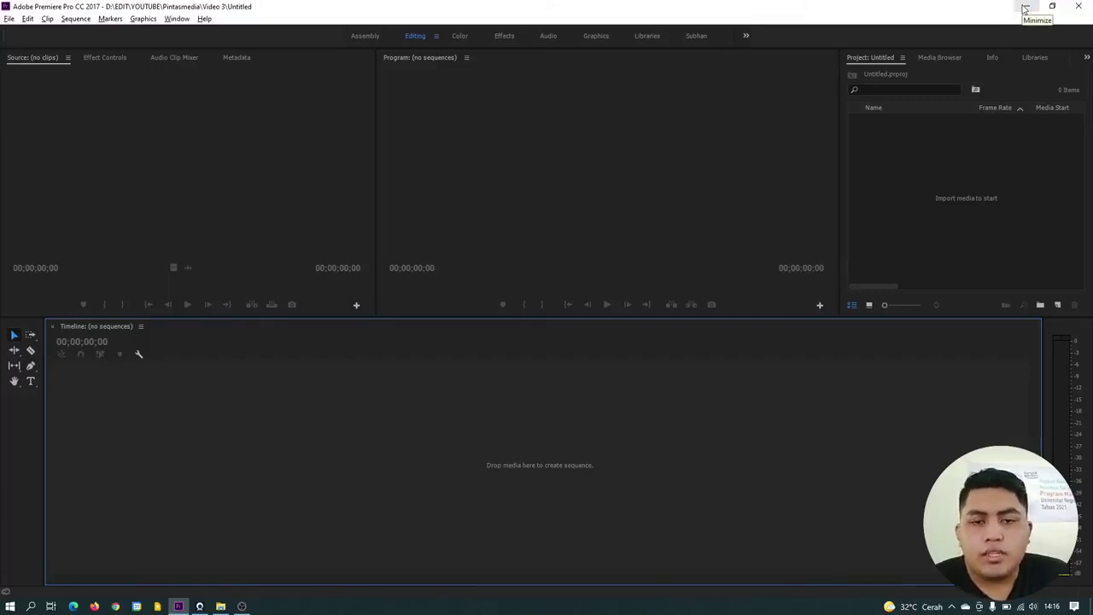
# Switch from Premiere Pro to OBS Studio and open File > Remux Recordings
pyautogui.click(1024, 8)
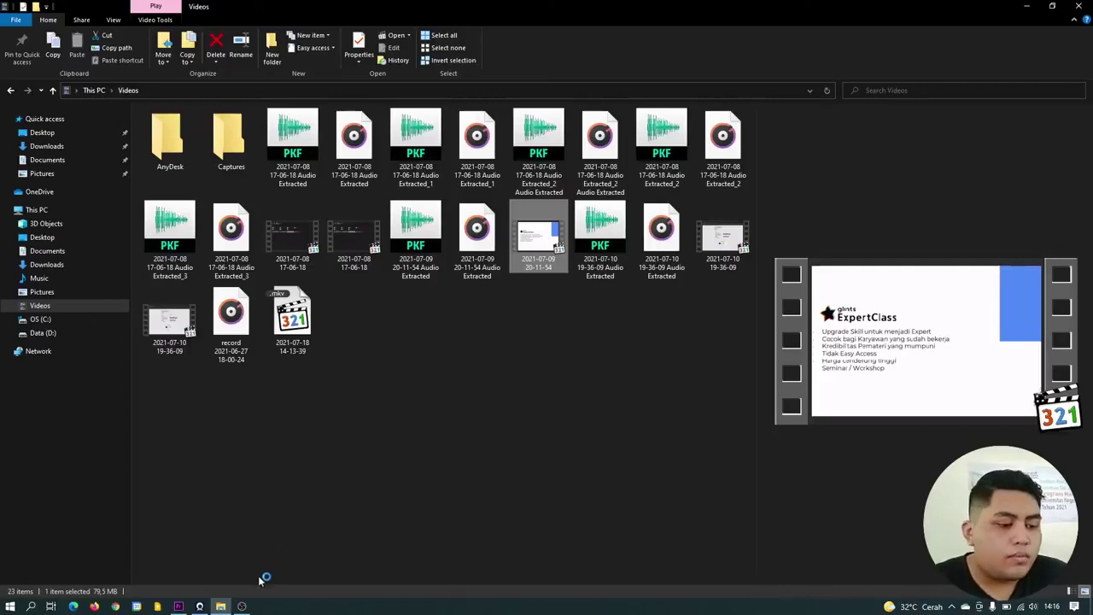
pyautogui.click(244, 606)
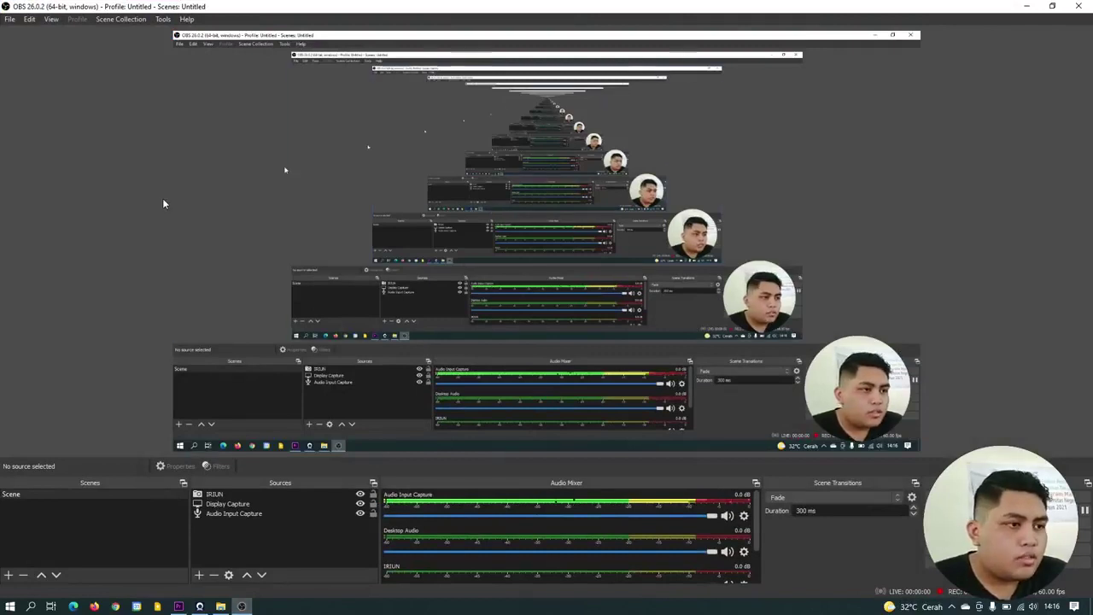
pyautogui.click(12, 19)
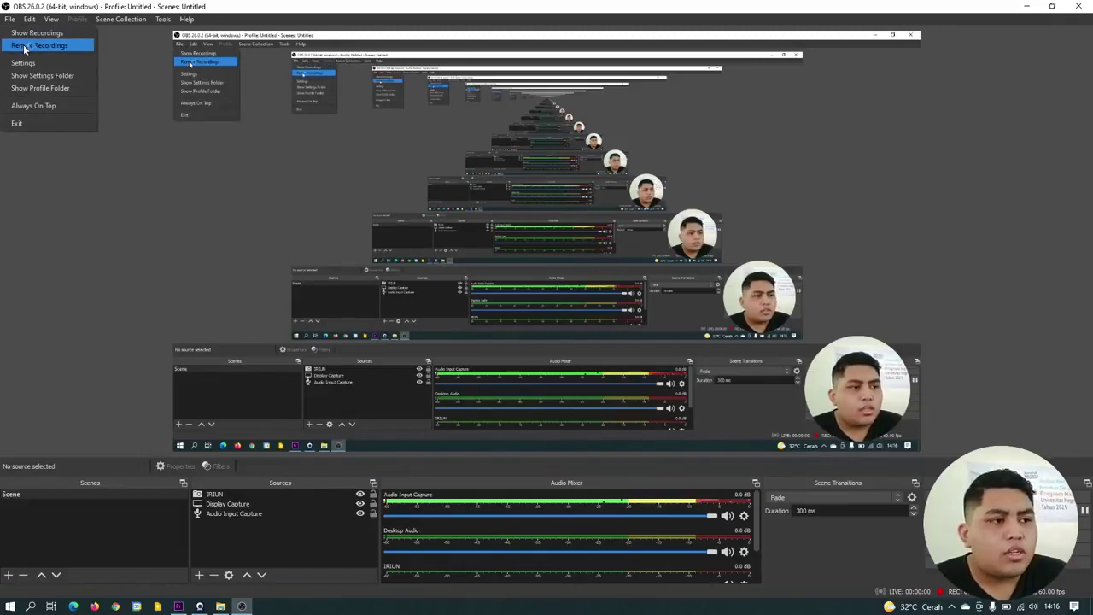
pyautogui.click(24, 46)
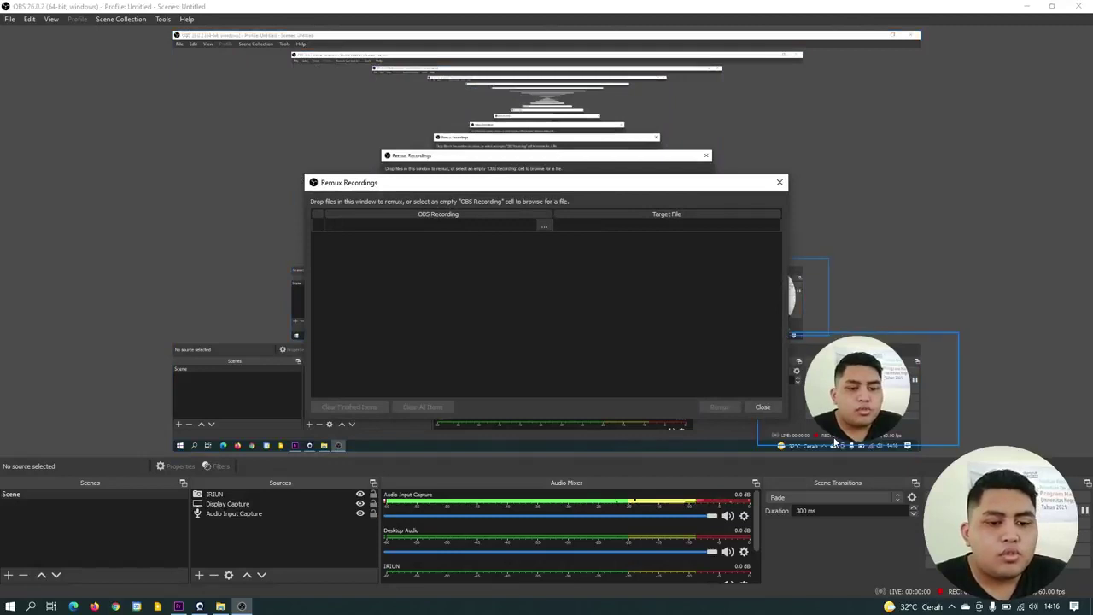
pyautogui.moveTo(777, 418); pyautogui.dragTo(949, 511)
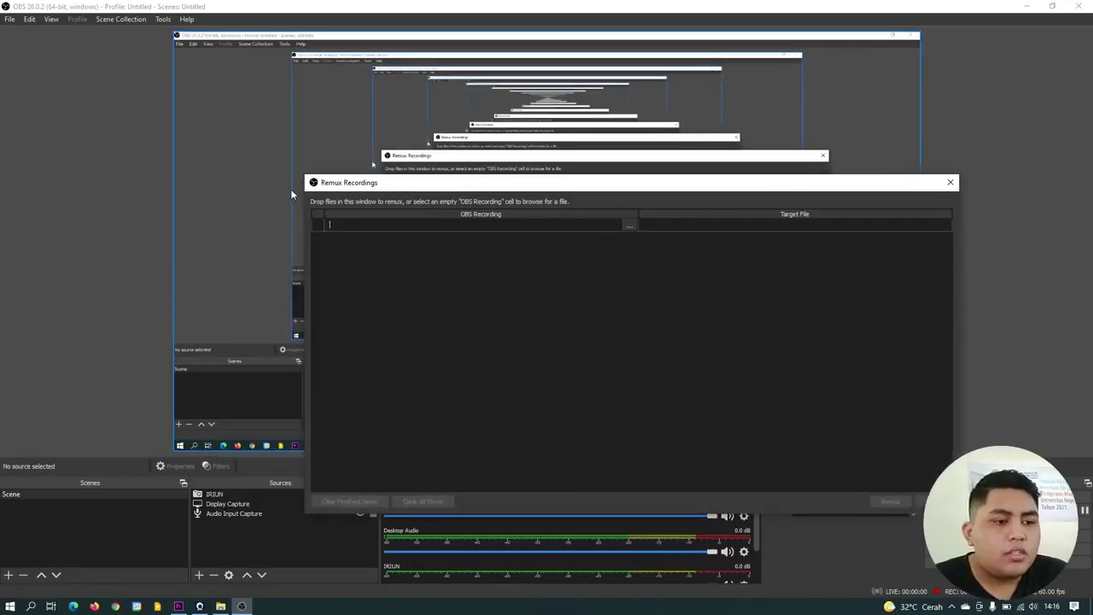
pyautogui.moveTo(305, 176); pyautogui.dragTo(169, 56)
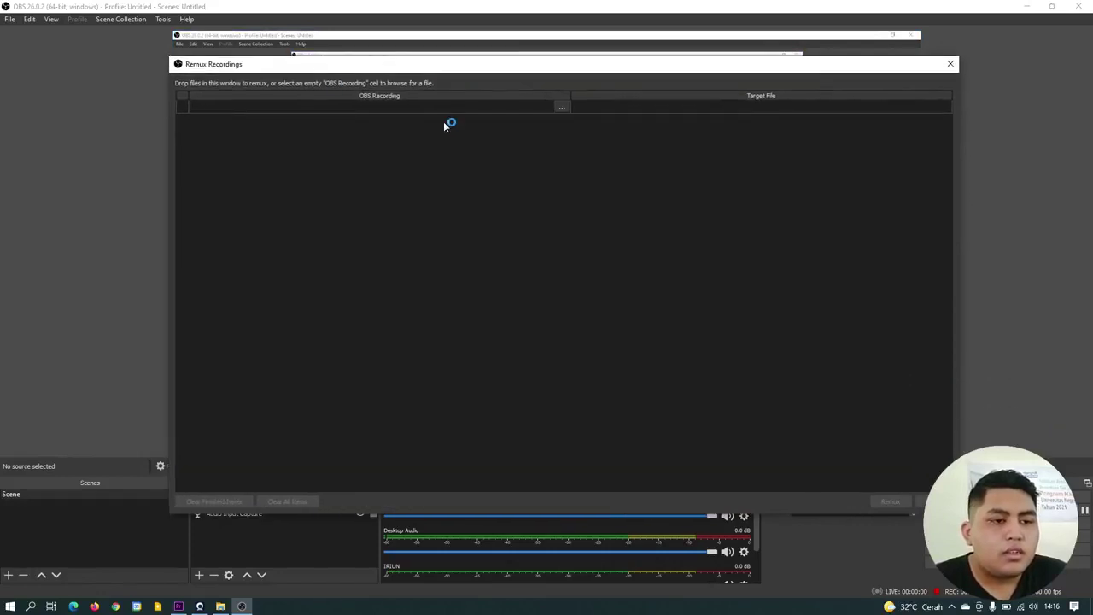
pyautogui.click(561, 107)
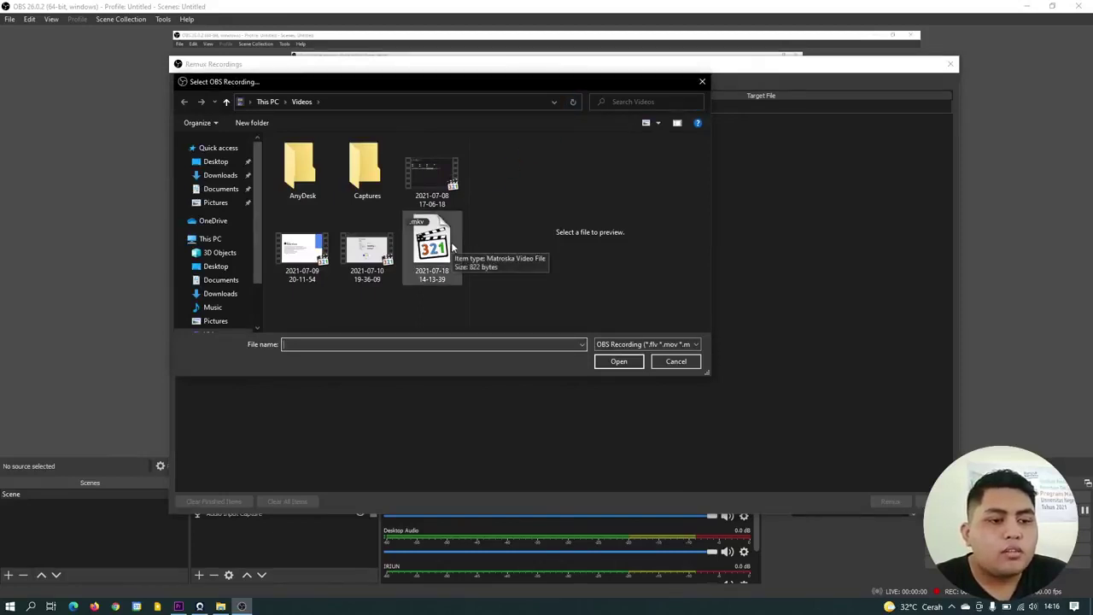
pyautogui.click(320, 257)
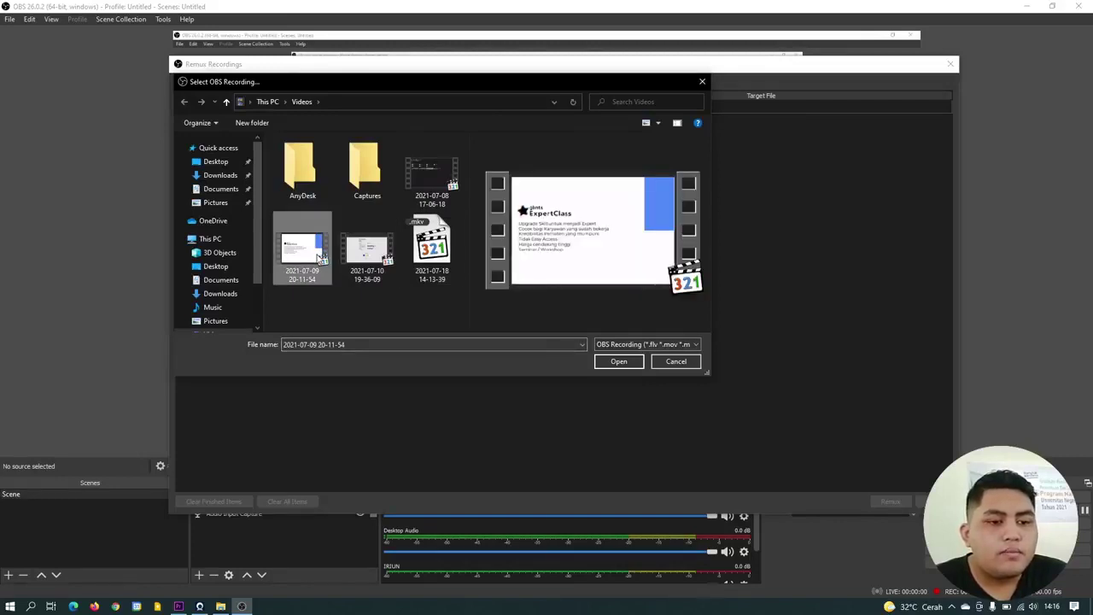
pyautogui.rightClick(318, 256)
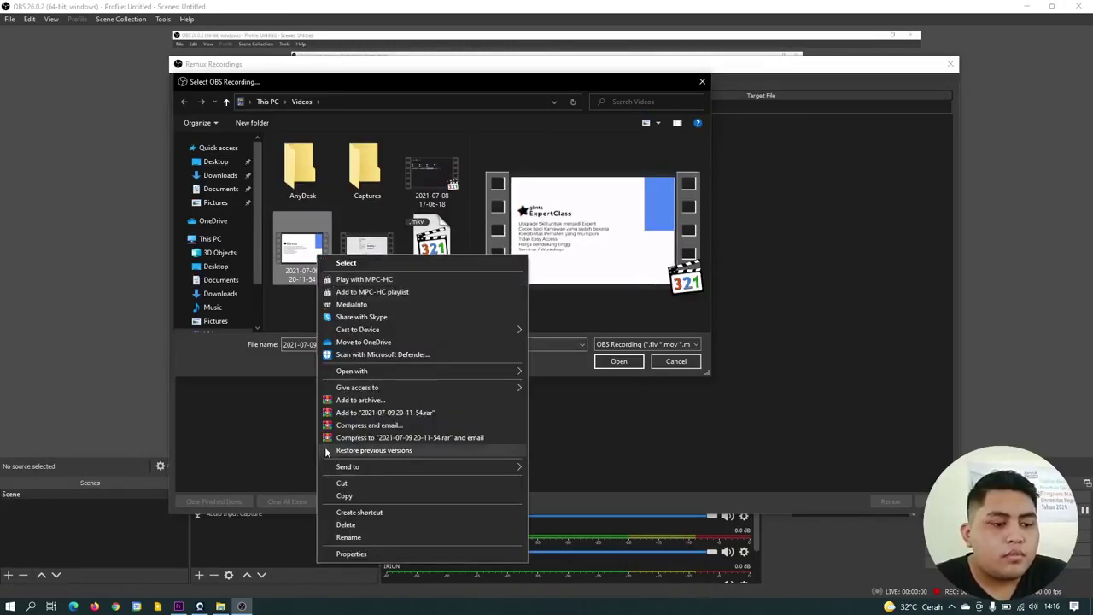
pyautogui.click(350, 553)
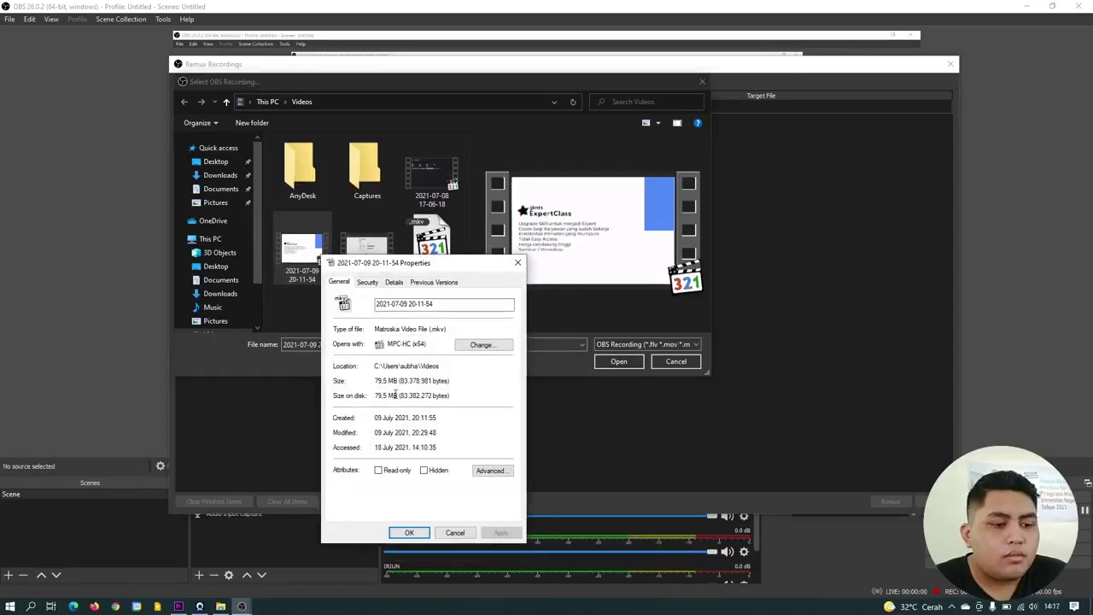
pyautogui.click(518, 262)
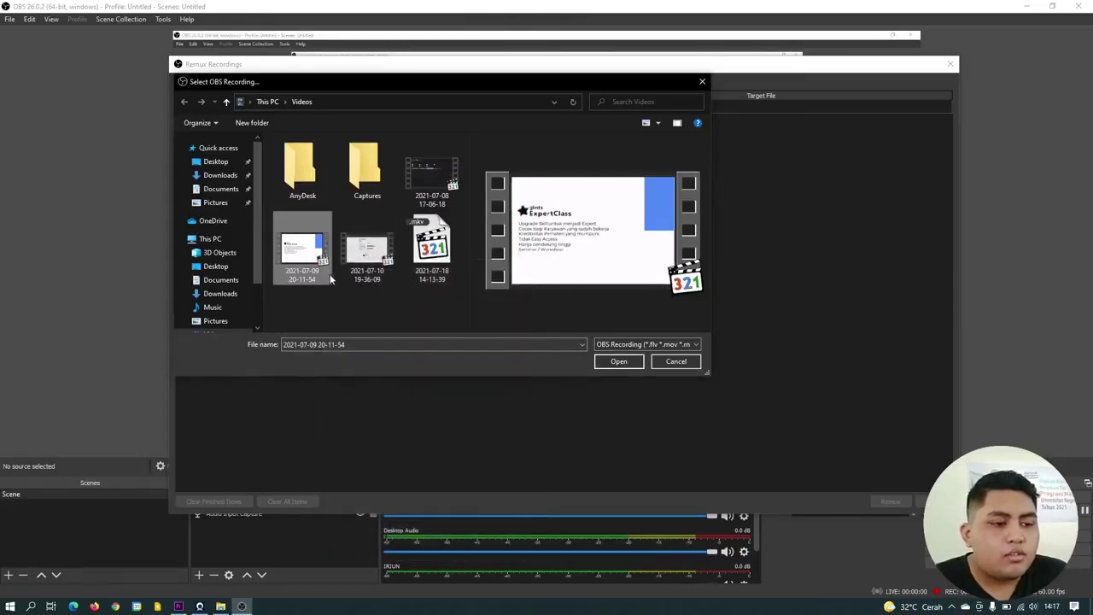
# Remux the recording to MP4, dismiss the finished notice, close the window and minimize OBS
pyautogui.click(635, 360)
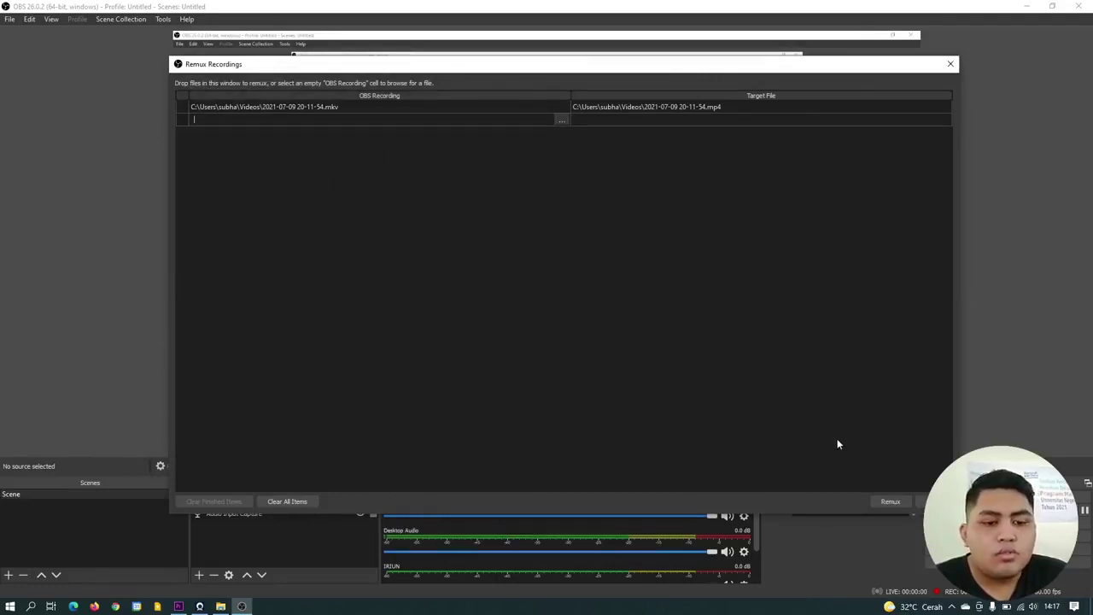
pyautogui.click(889, 502)
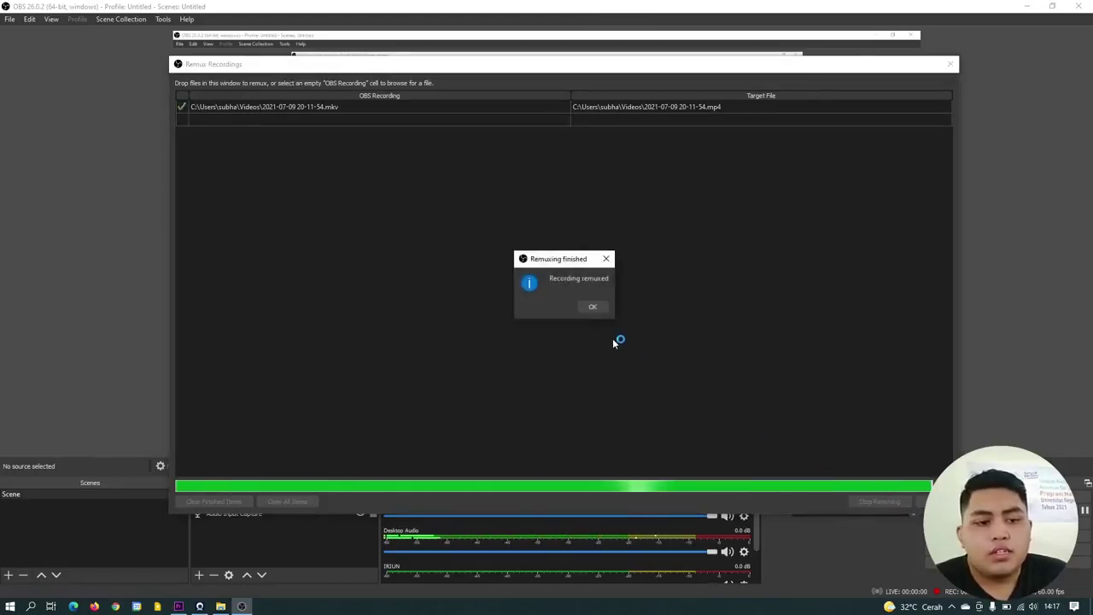
pyautogui.click(593, 308)
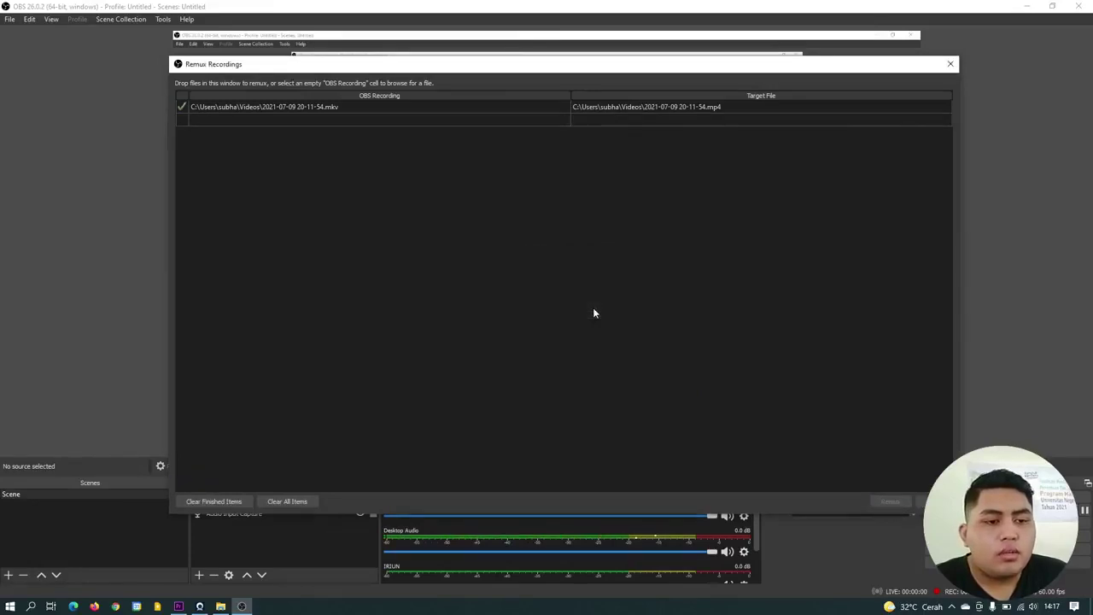
pyautogui.click(950, 65)
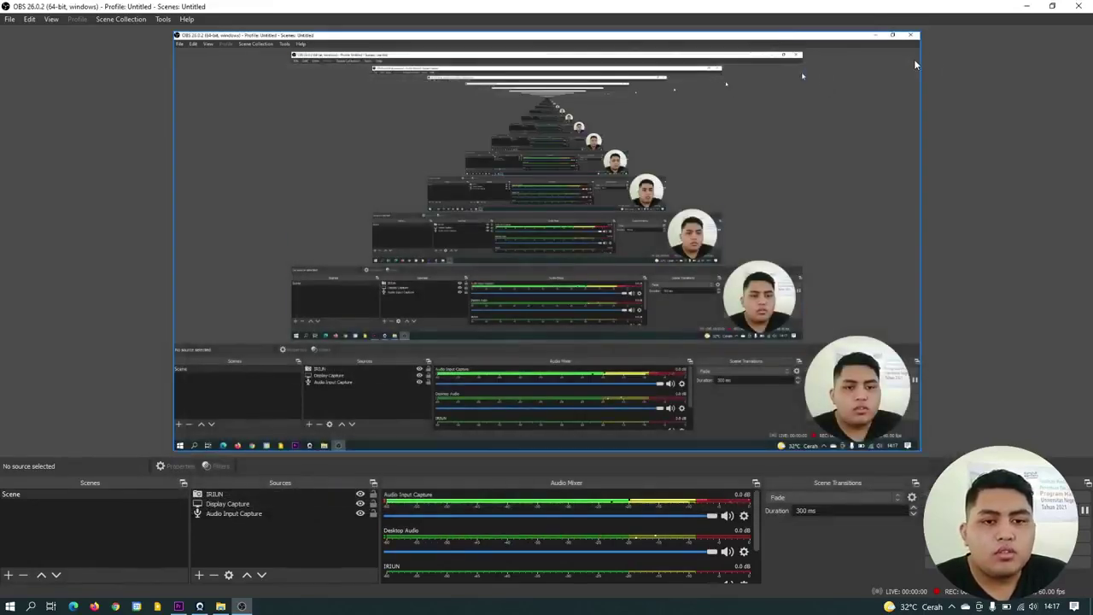
pyautogui.click(1016, 7)
# Refresh the Videos folder listing
pyautogui.rightClick(580, 346)
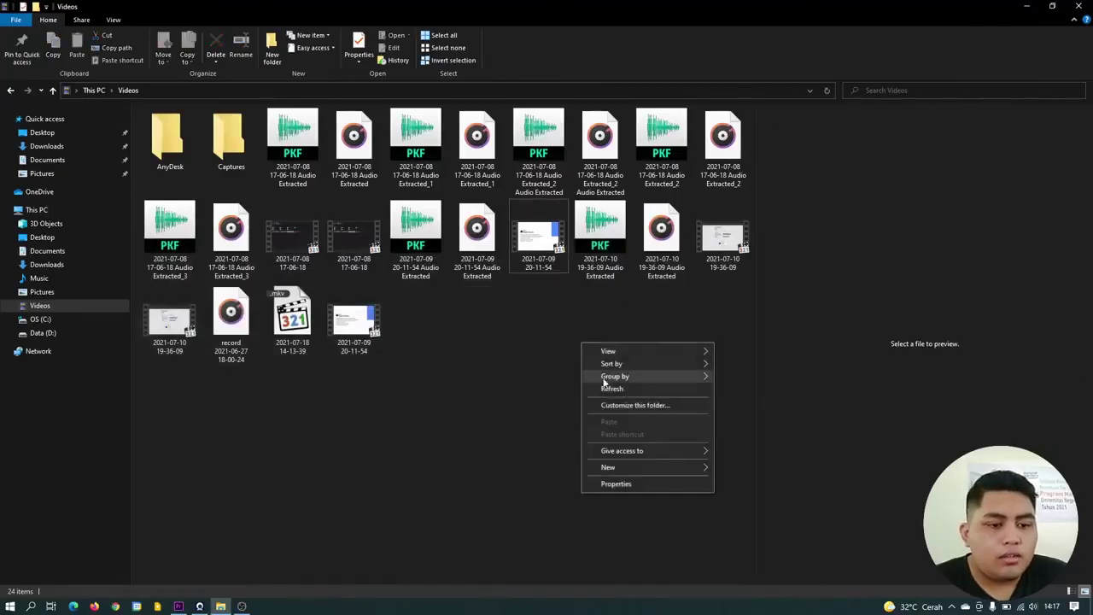
pyautogui.click(606, 387)
pyautogui.rightClick(502, 378)
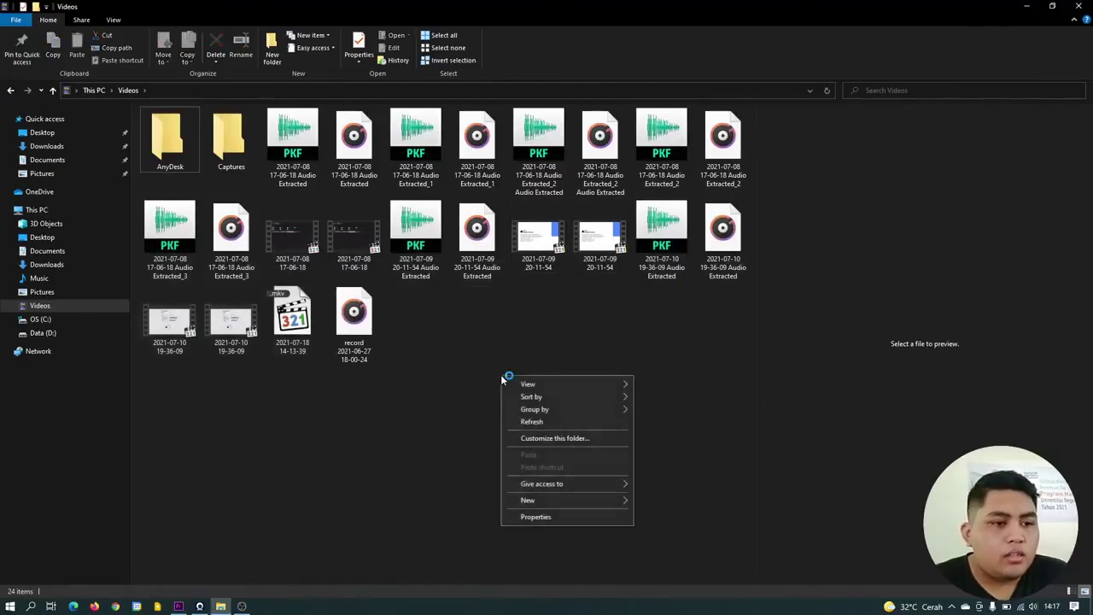
pyautogui.click(533, 421)
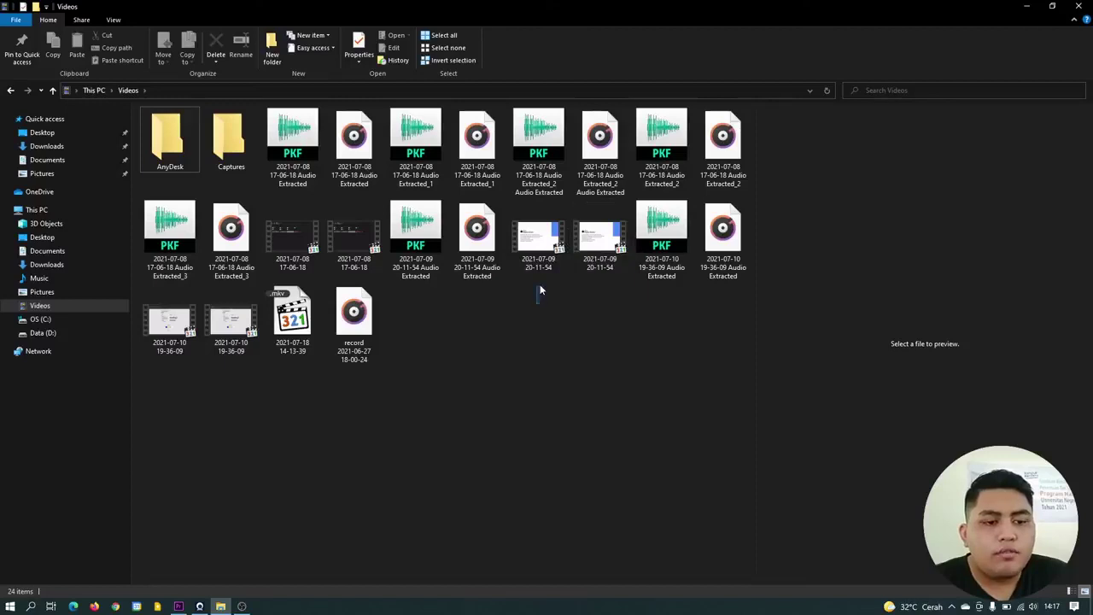
# Compare the Properties of the 20-11-54 MKV and the new 80.8 MB MP4
pyautogui.moveTo(539, 290); pyautogui.dragTo(600, 282)
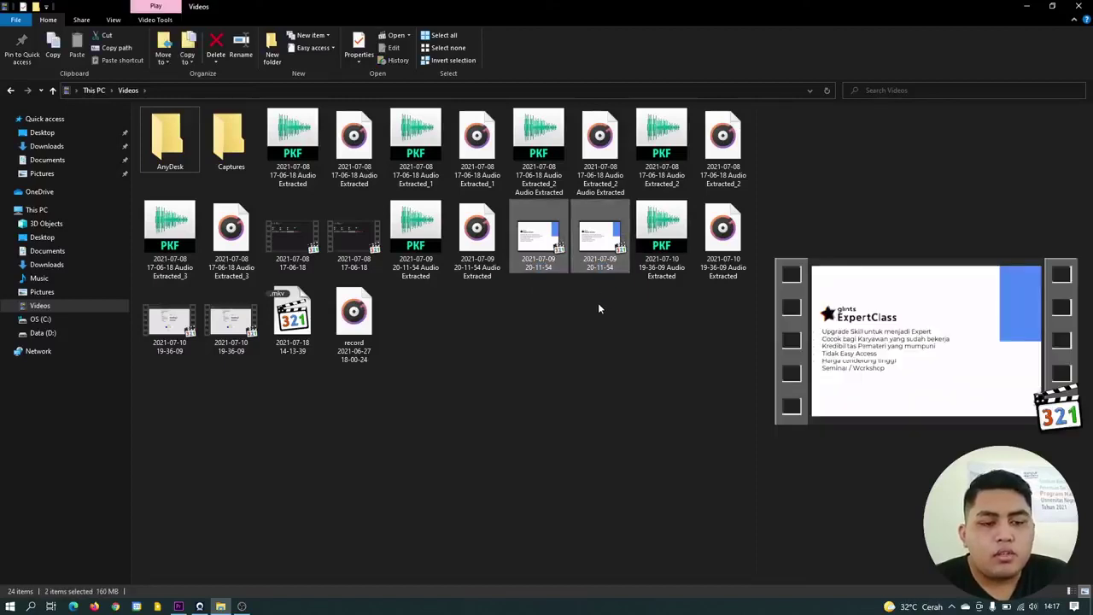
pyautogui.click(547, 268)
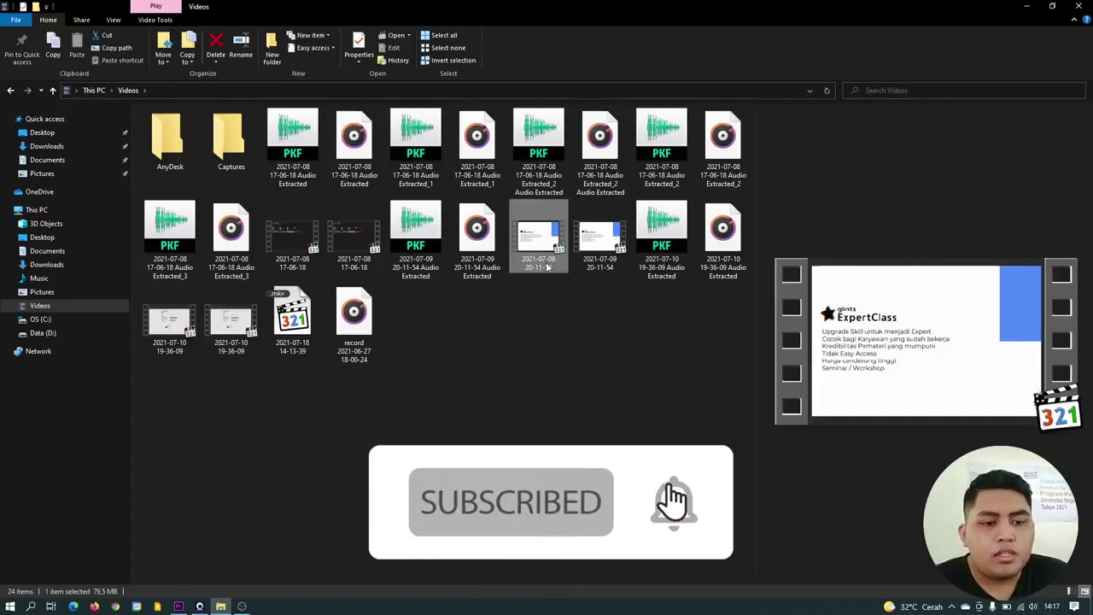
pyautogui.rightClick(547, 267)
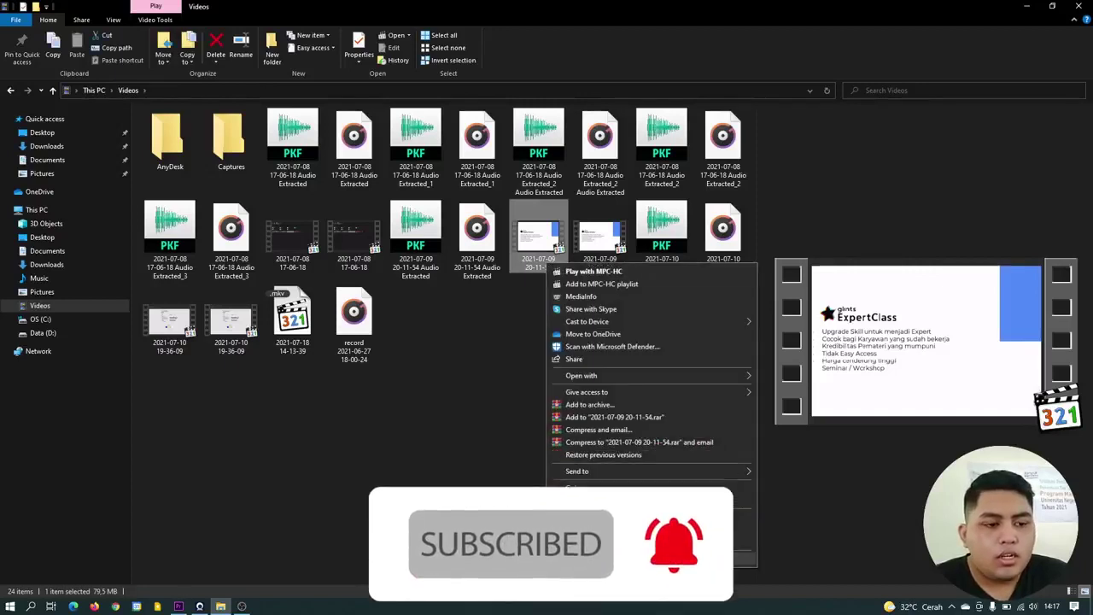
pyautogui.click(577, 557)
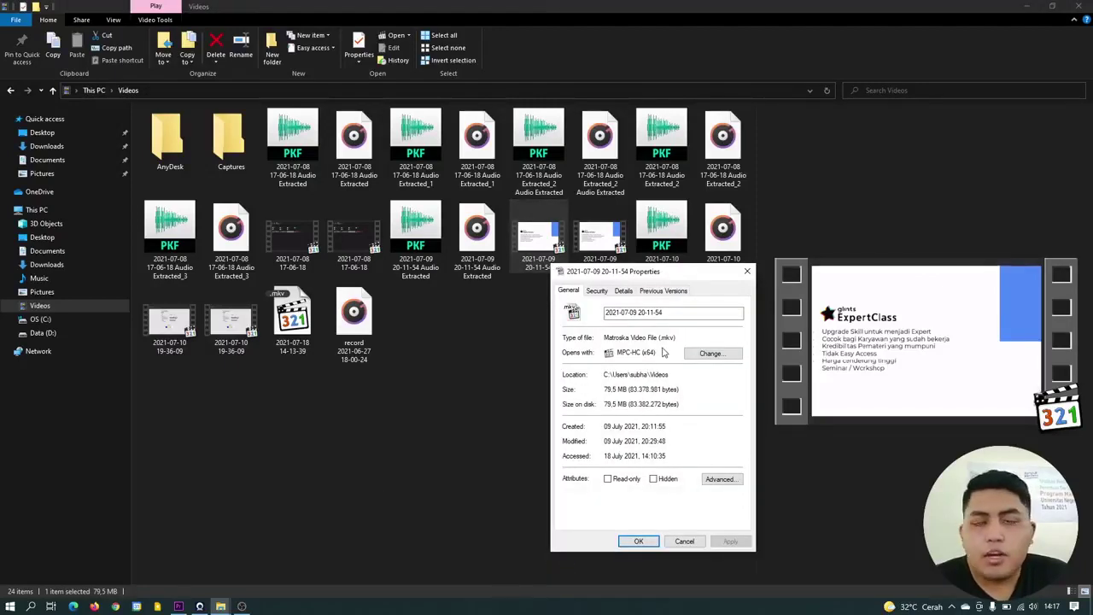
pyautogui.click(748, 273)
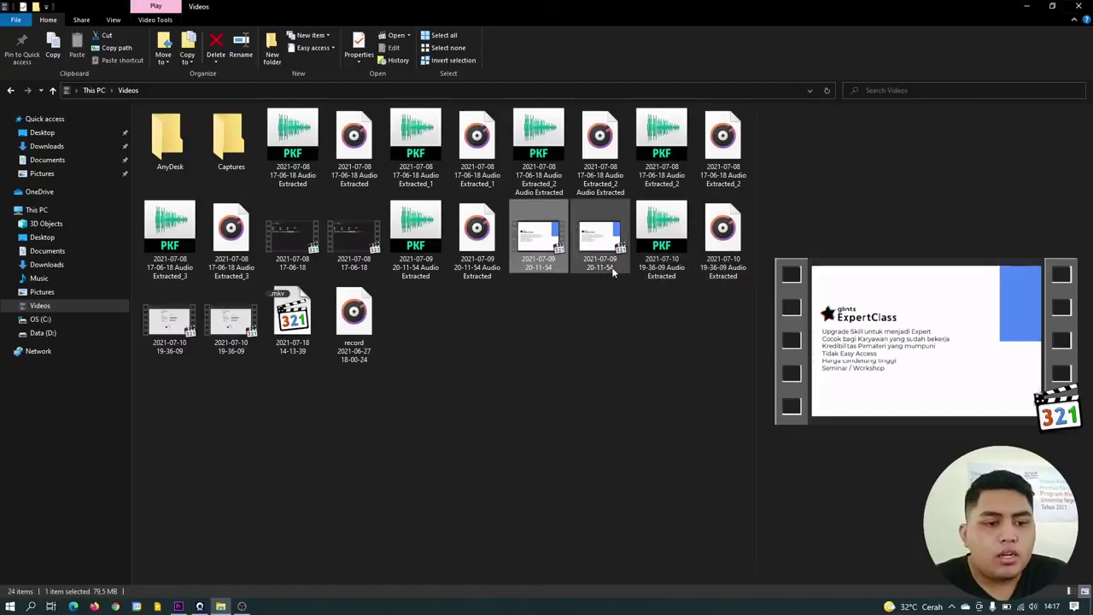
pyautogui.click(606, 257)
pyautogui.rightClick(610, 267)
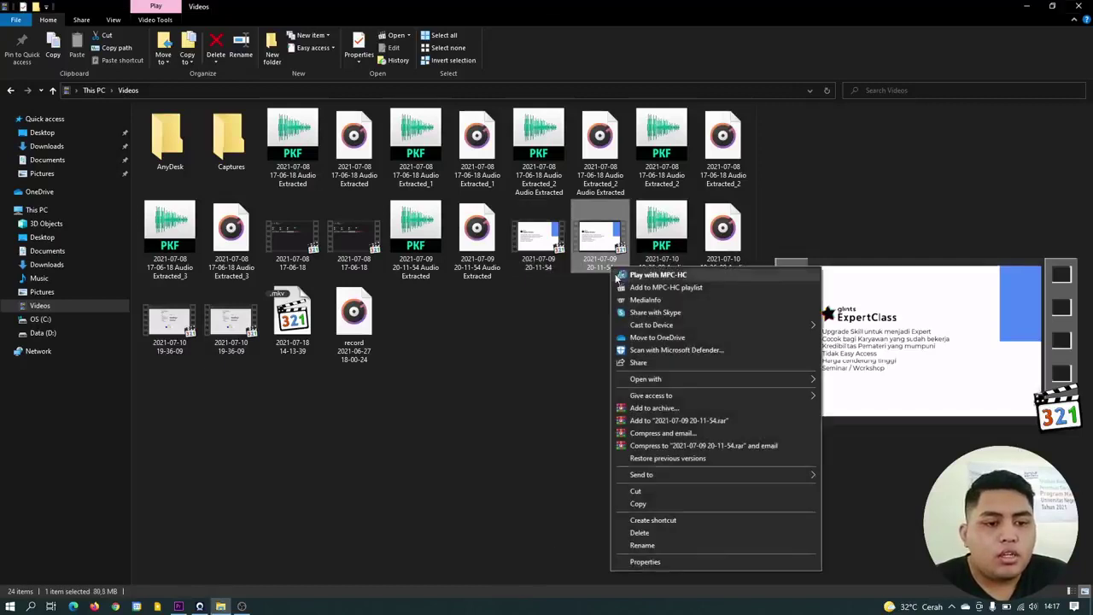
pyautogui.click(642, 560)
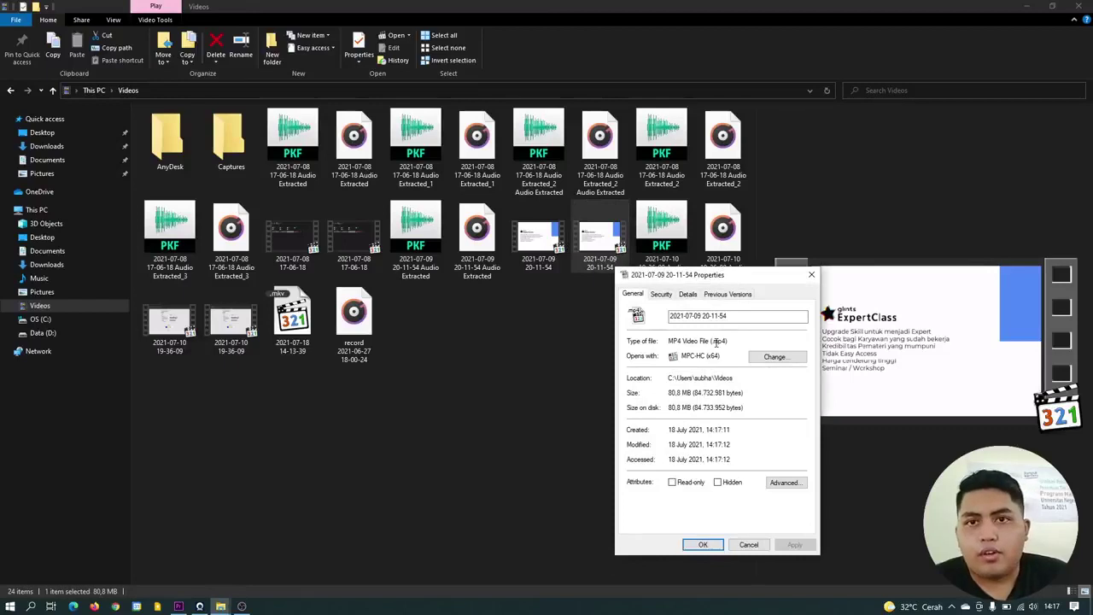
pyautogui.moveTo(725, 340); pyautogui.dragTo(709, 341)
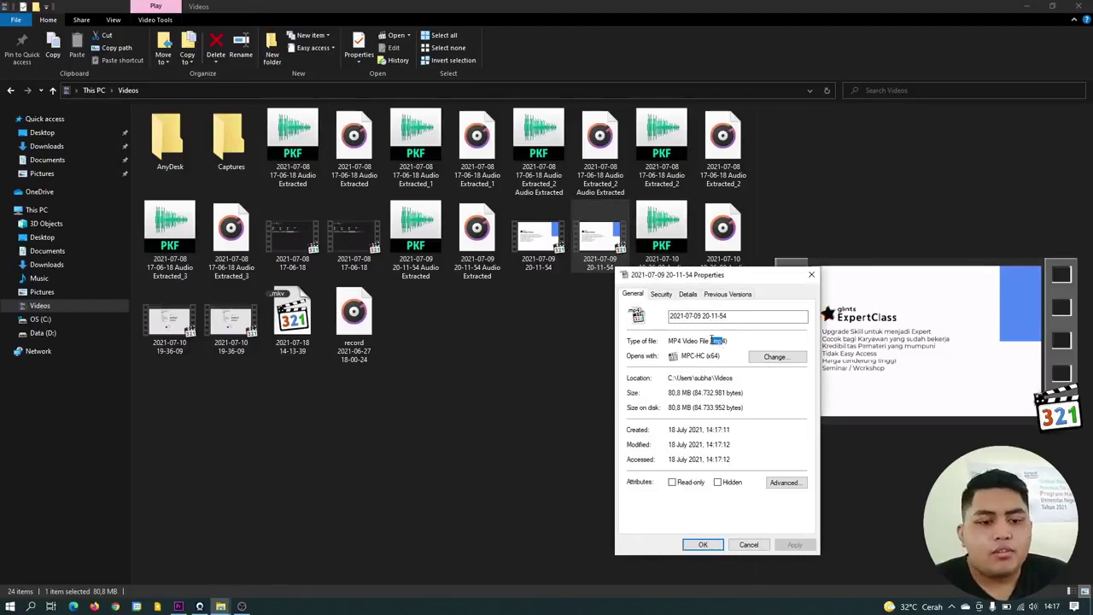
pyautogui.click(809, 277)
pyautogui.click(595, 326)
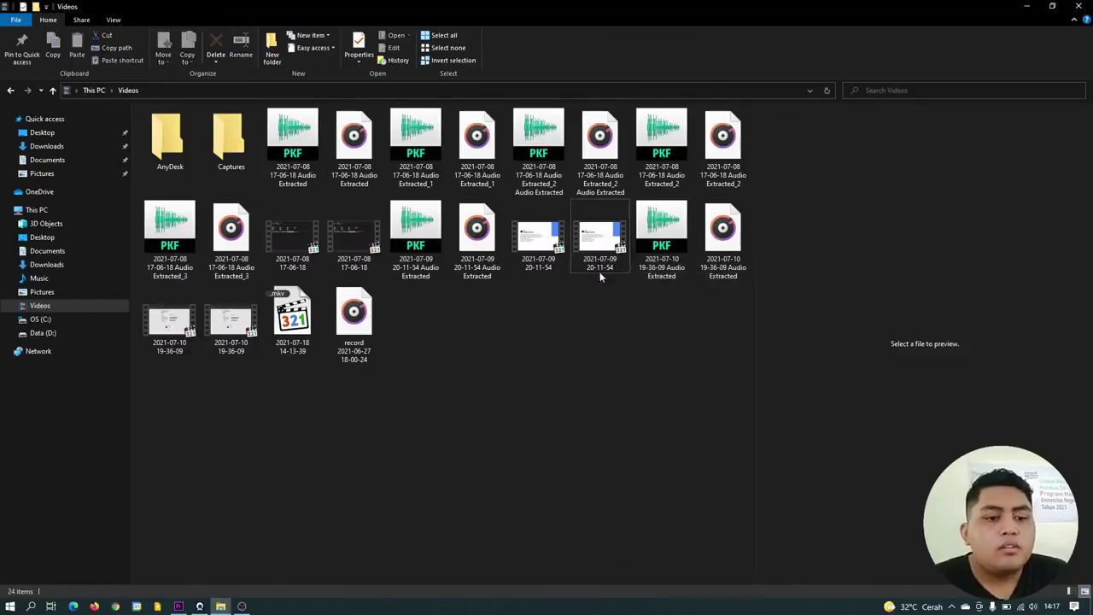
pyautogui.moveTo(603, 251)
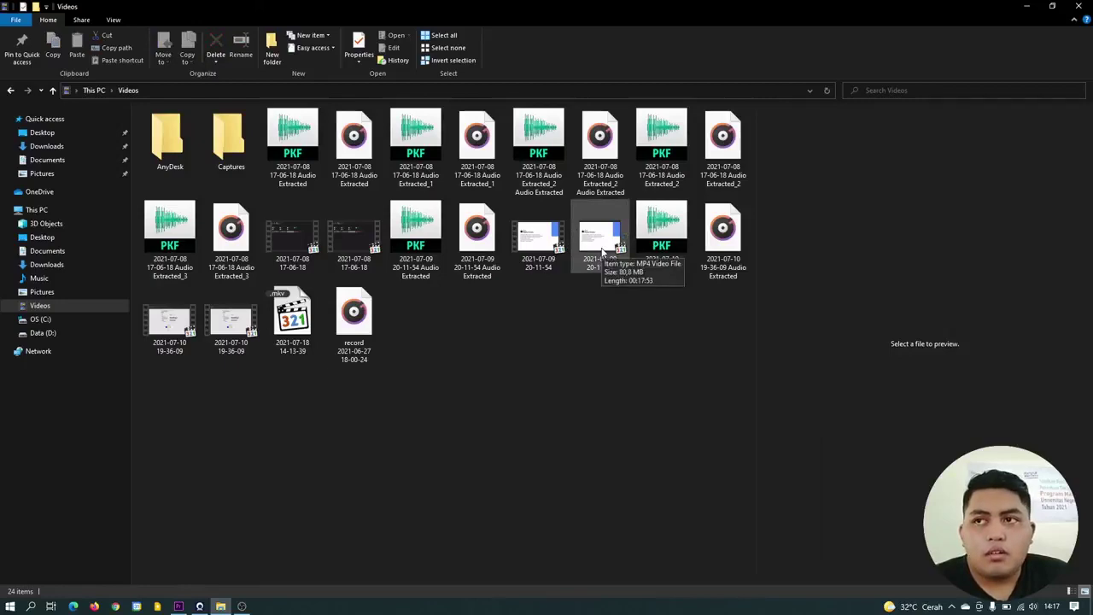
pyautogui.moveTo(603, 251)
pyautogui.mouseDown()
pyautogui.moveTo(276, 546)
pyautogui.moveTo(297, 415)
pyautogui.moveTo(929, 240)
pyautogui.mouseUp()
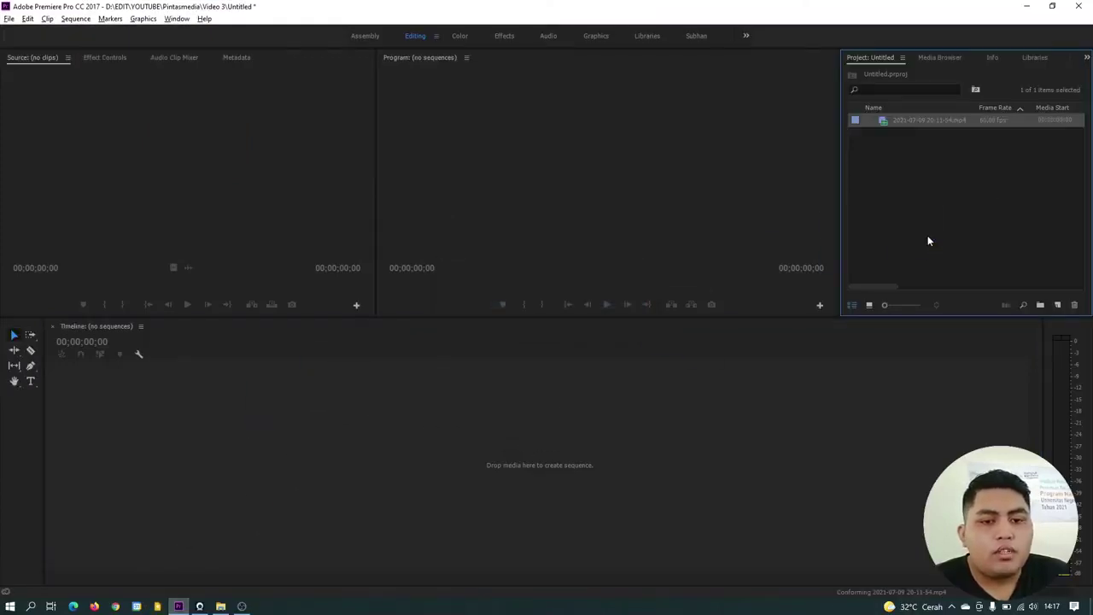
# Create a sequence from the MP4 clip and zoom the timeline to fit it
pyautogui.click(967, 154)
pyautogui.click(962, 120)
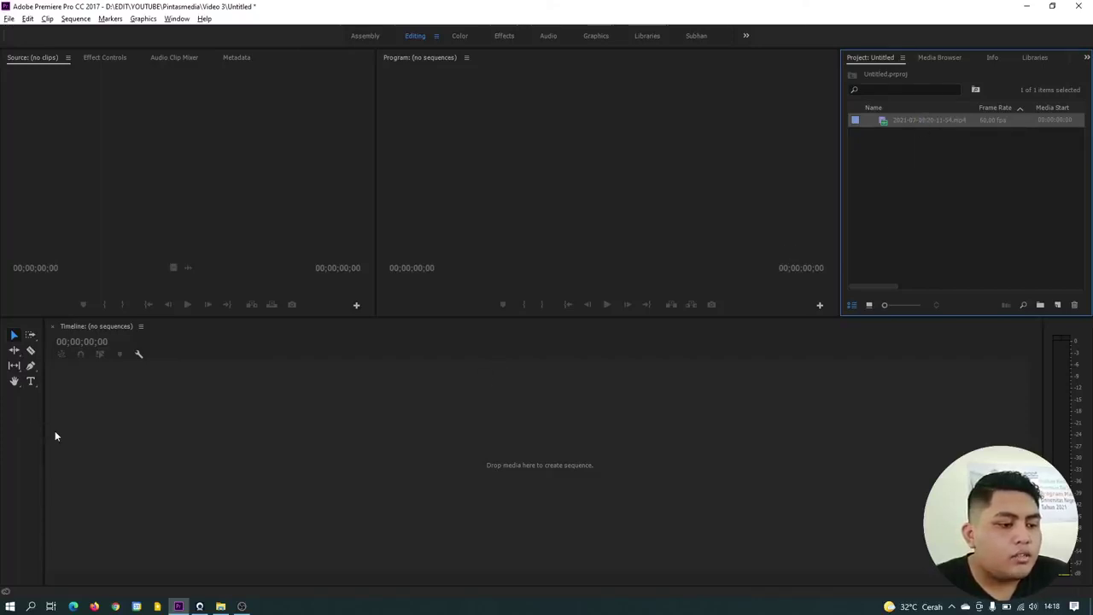
pyautogui.moveTo(54, 436); pyautogui.dragTo(59, 434)
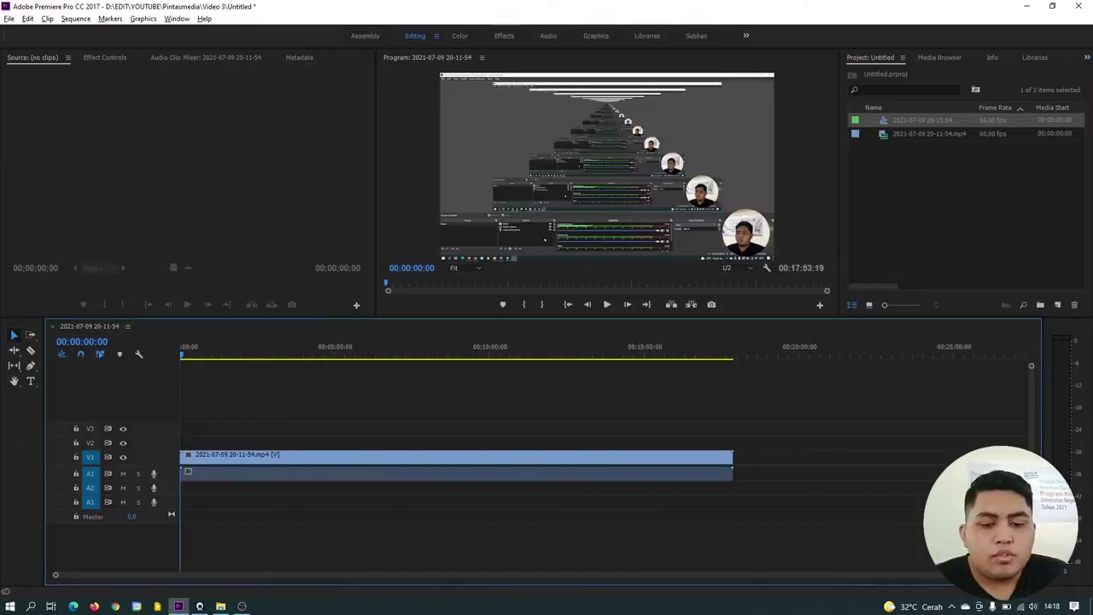
pyautogui.press('=')
pyautogui.press('=')
pyautogui.press('=')
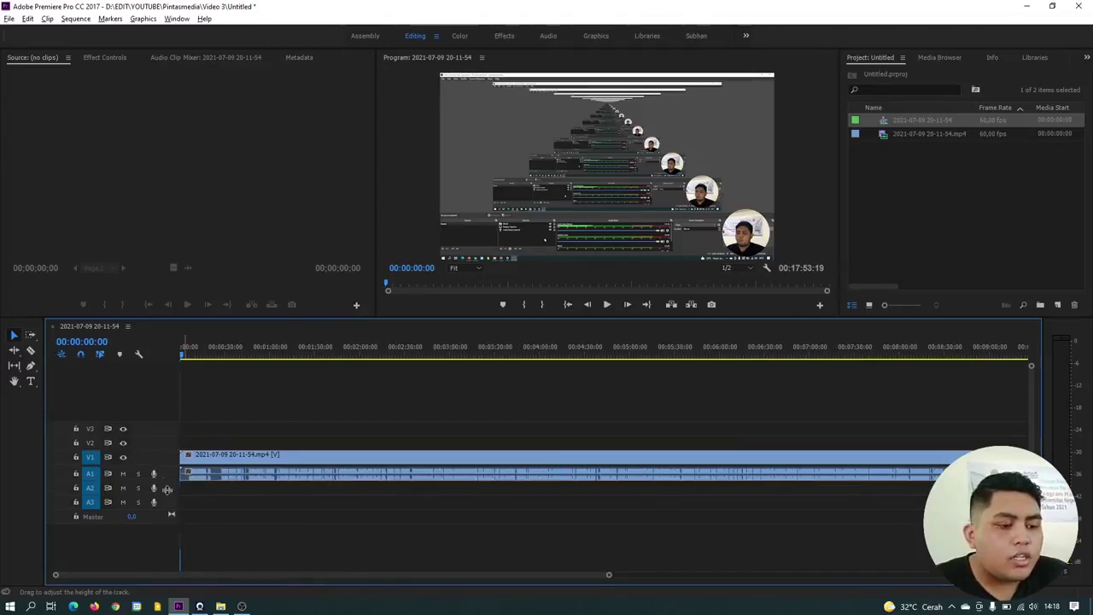
# Make track A1 taller and send the clip to Edit Clip In Adobe Audition
pyautogui.moveTo(163, 480); pyautogui.dragTo(163, 494)
pyautogui.click(241, 487)
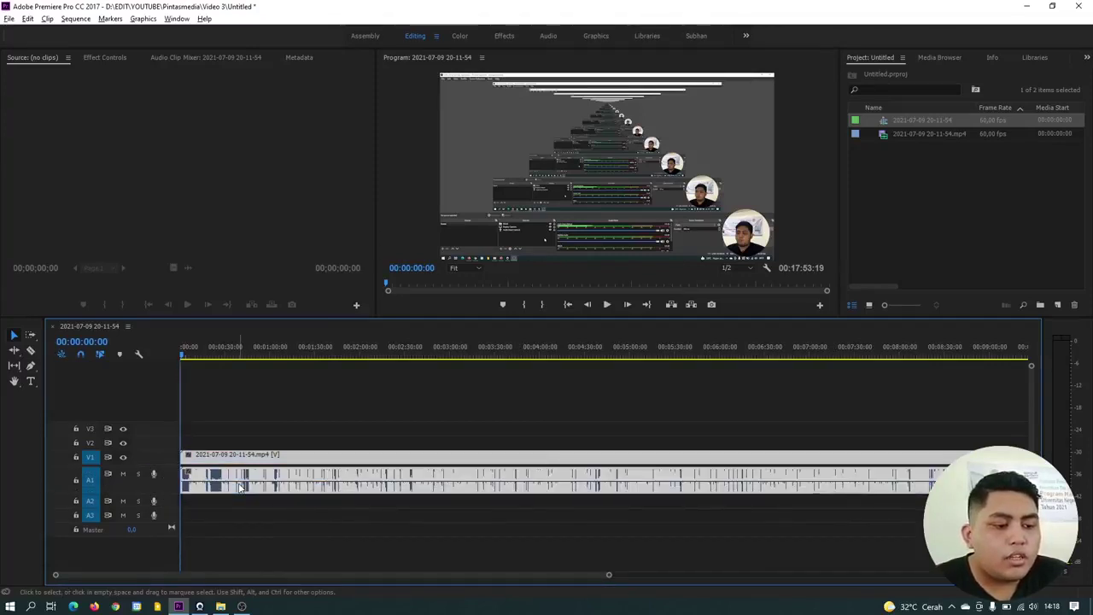
pyautogui.rightClick(241, 486)
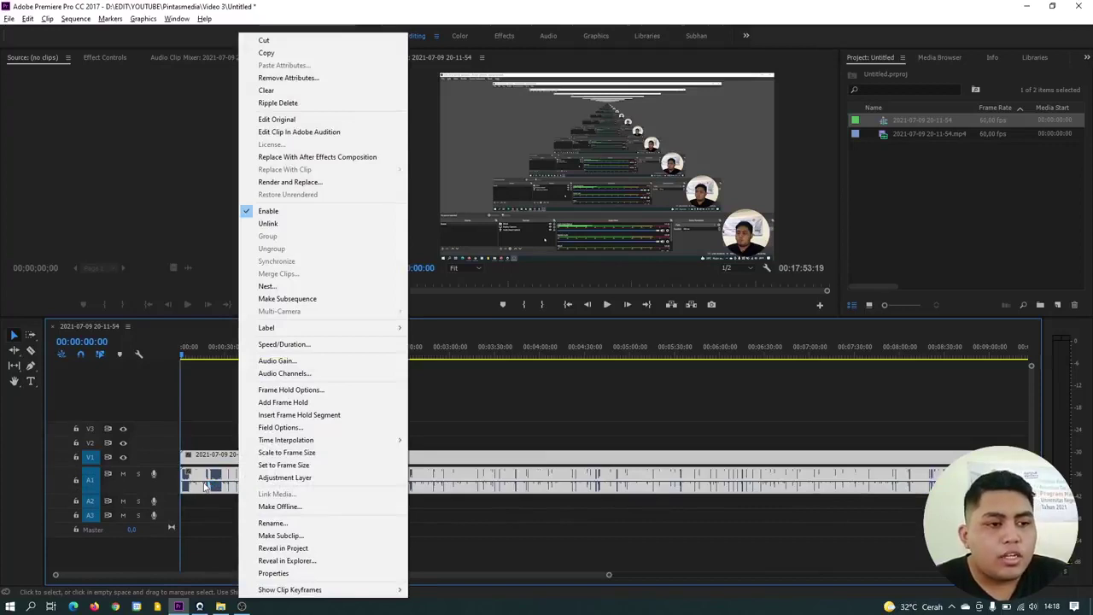
pyautogui.click(301, 133)
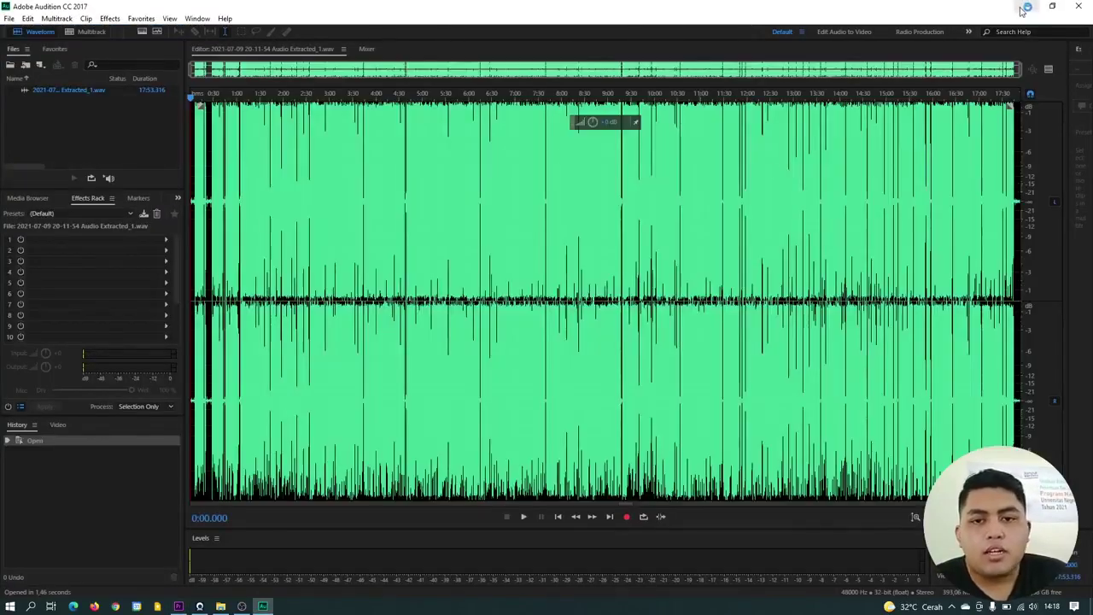
pyautogui.click(1023, 7)
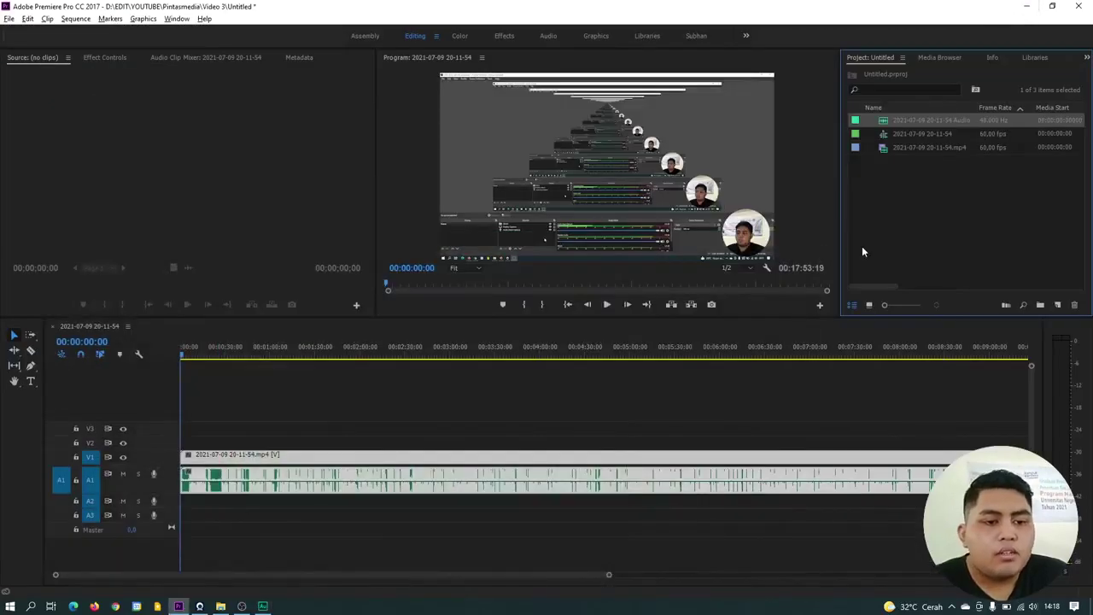